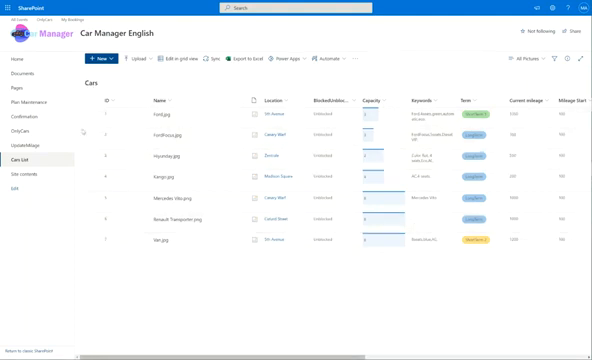
Check the New item options, dismiss them, and select the Ford.jpg car in the Cars list.
{"action": "left_click", "coordinate": [106, 60]}
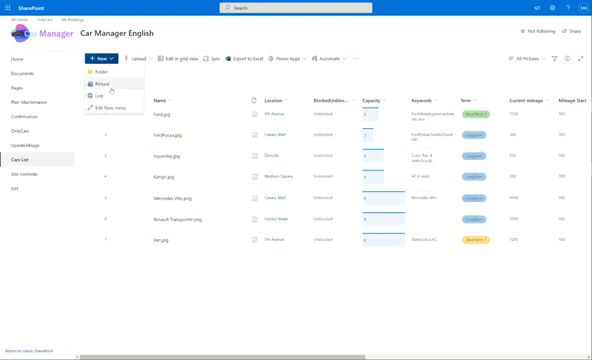
{"action": "left_click", "coordinate": [217, 82]}
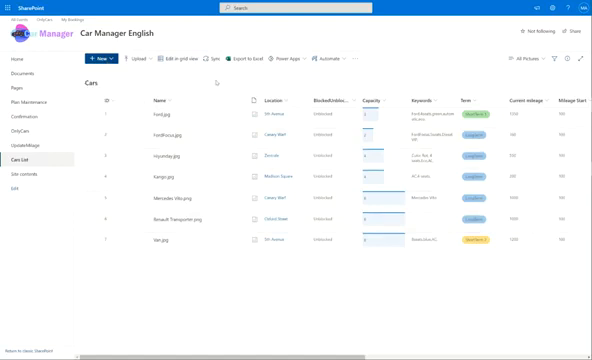
{"action": "left_click", "coordinate": [92, 114]}
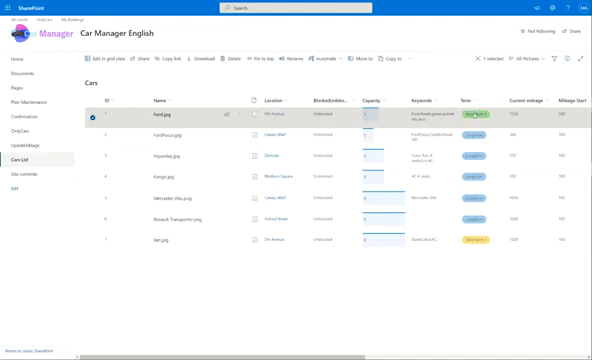
View the Term column's sort and filter options, then close them and deselect the car.
{"action": "left_click", "coordinate": [465, 100]}
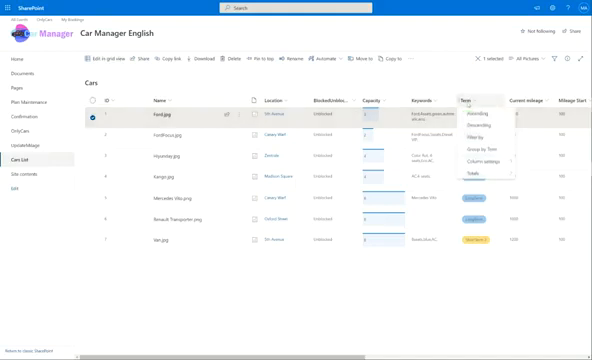
{"action": "left_click", "coordinate": [510, 94]}
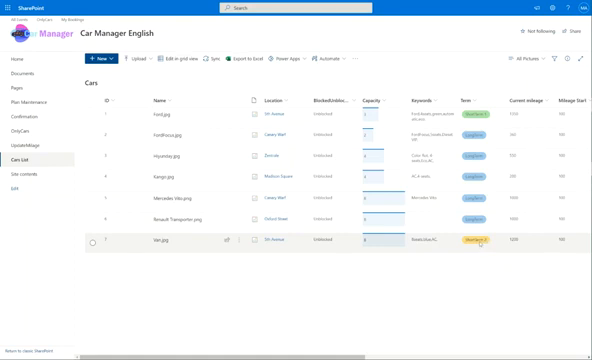
{"action": "left_click_drag", "start_coordinate": [340, 357], "coordinate": [497, 357]}
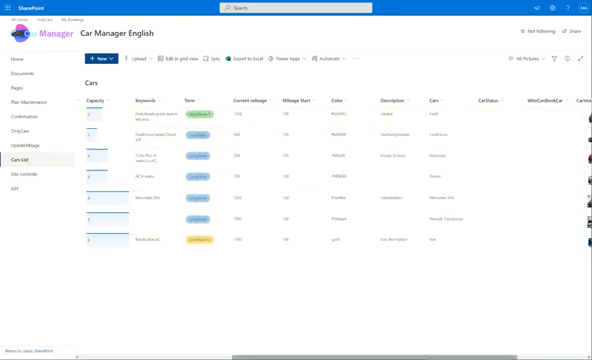
{"action": "scroll", "coordinate": [447, 238], "scroll_direction": "right", "scroll_amount": 5}
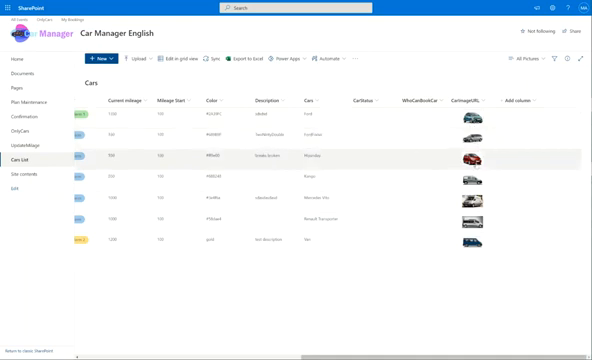
Show the Add column menu with location, person, date and time, and currency types.
{"action": "left_click", "coordinate": [522, 100]}
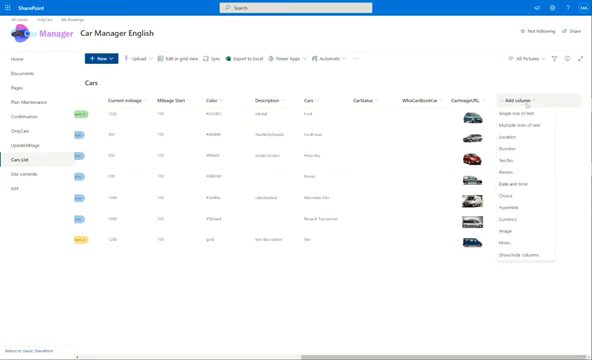